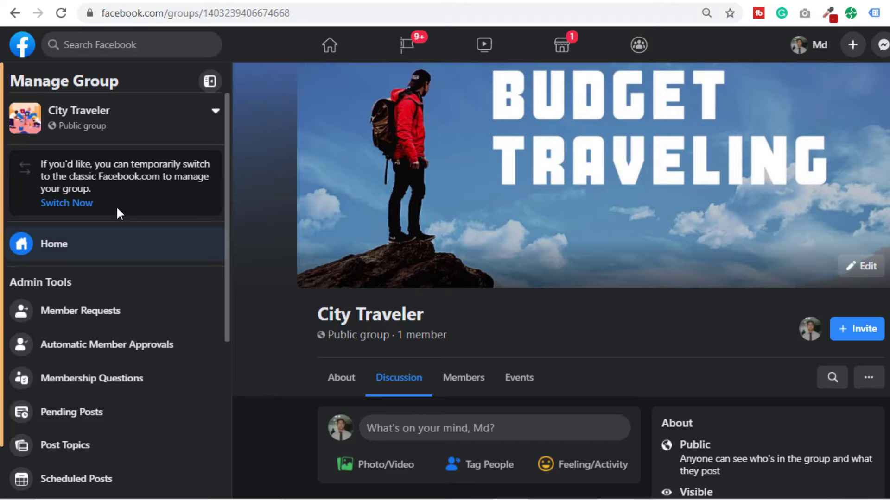
Step: Open the settings page of the City Traveler group from its admin tools
scroll(115, 206, "down", 5)
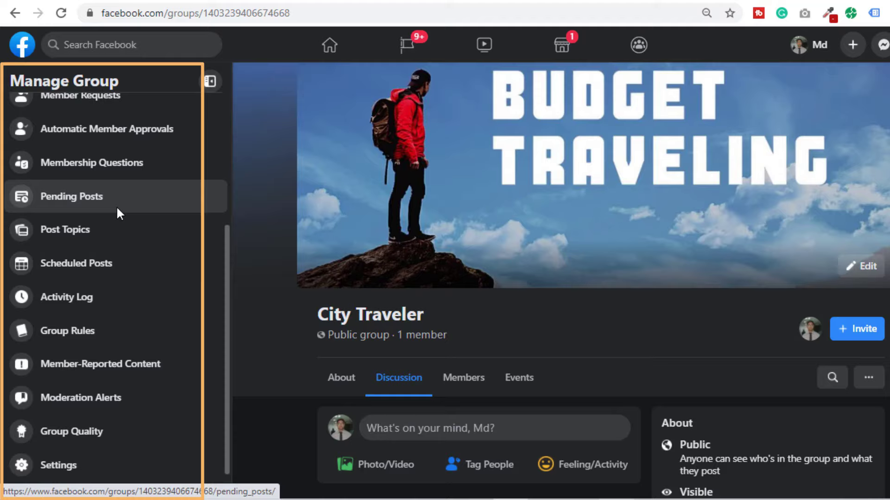
scroll(159, 357, "down", 1)
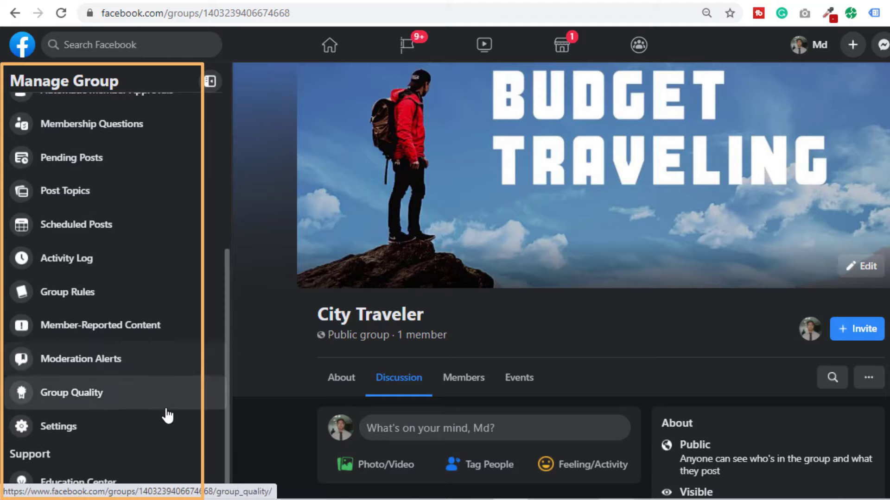
left_click(45, 428)
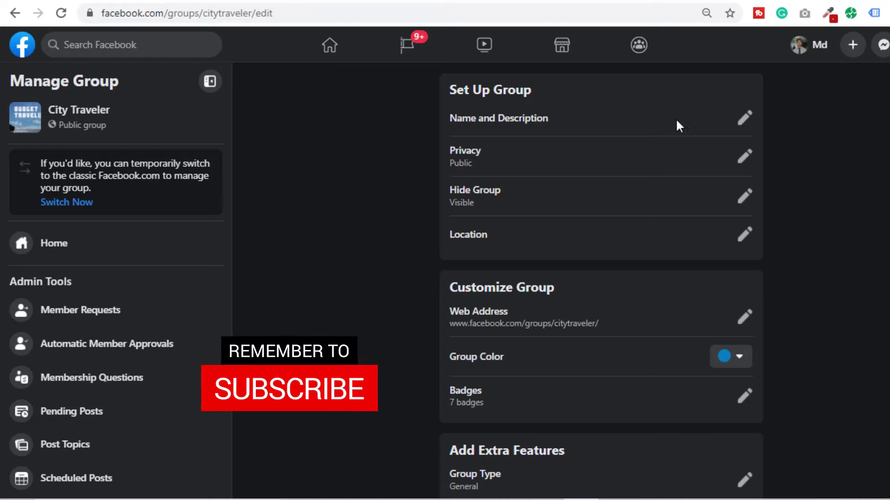
Step: Save the group description as "City Traveler a group for travelers. Join this group and explore the world at a low cost."
left_click(743, 122)
left_click(743, 123)
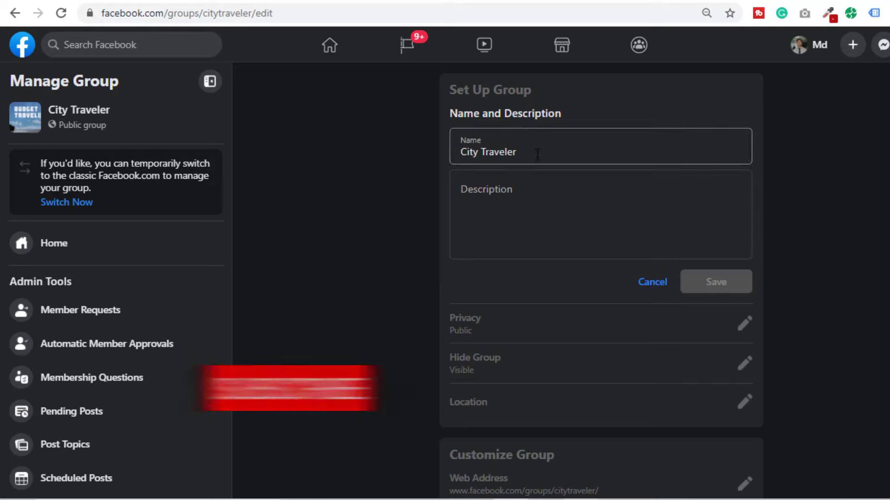
left_click(530, 195)
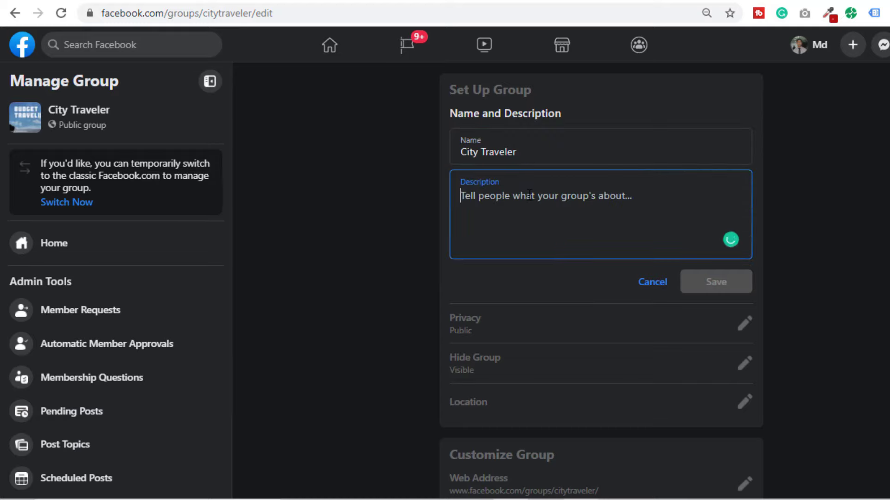
type("City Traveler a group for travelers. Join this group and explore the world at a low cost.")
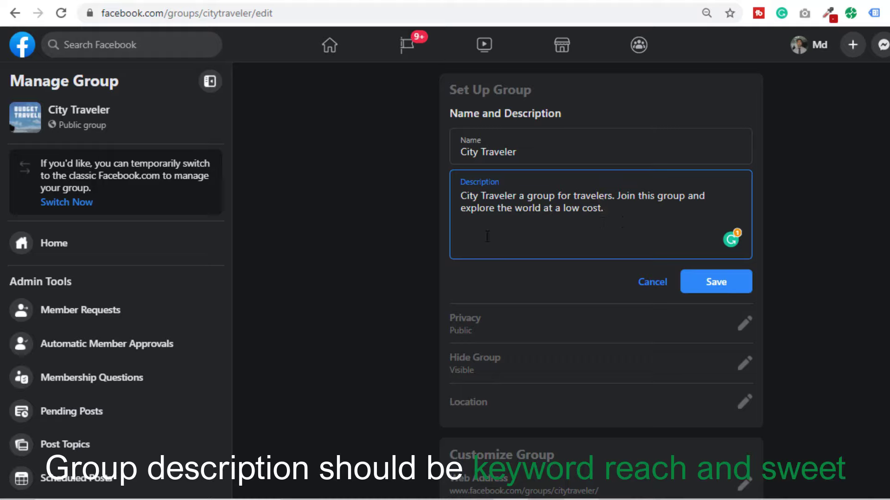
left_click(725, 287)
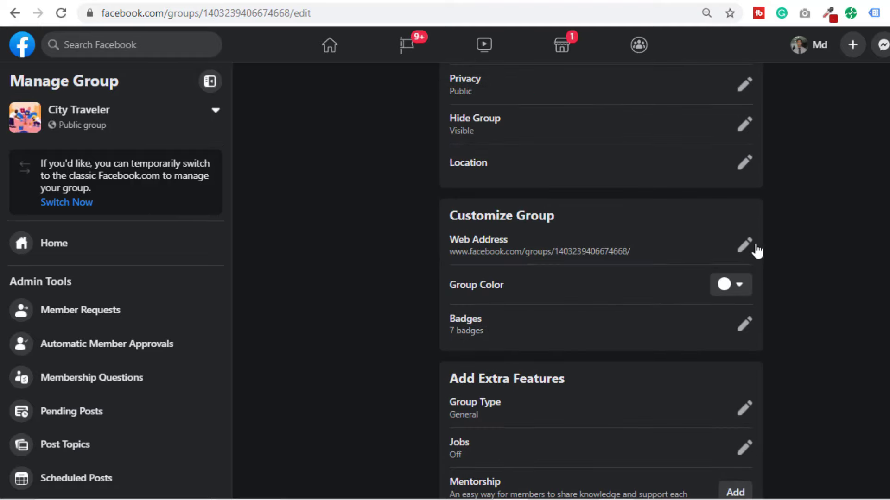
Step: Customize the group's web address to end in "citytraveler" and save it
left_click(742, 249)
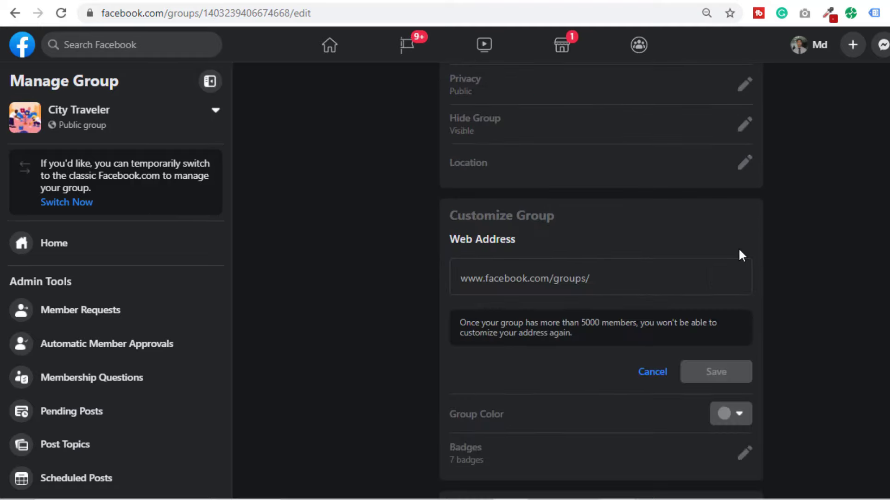
left_click(635, 282)
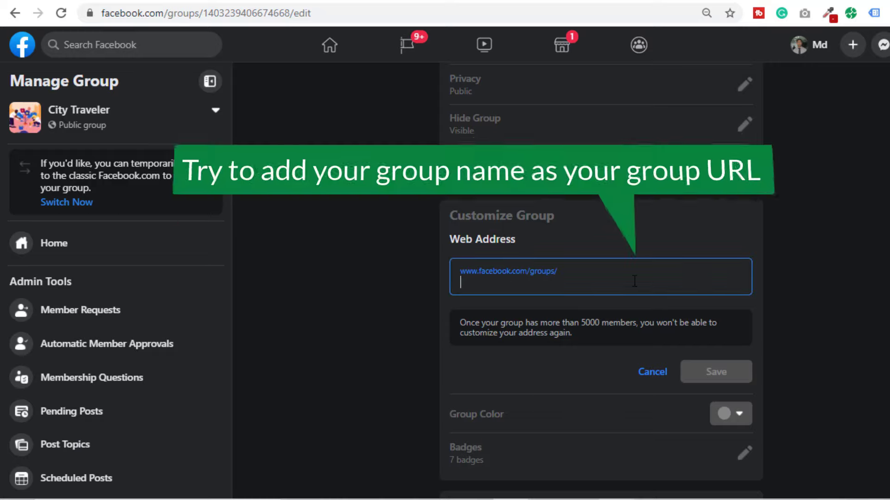
type("citytraveler")
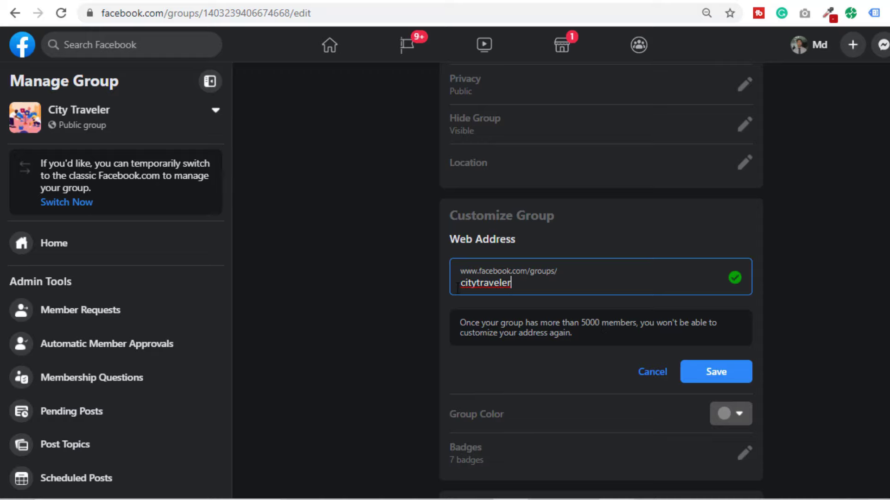
left_click(725, 375)
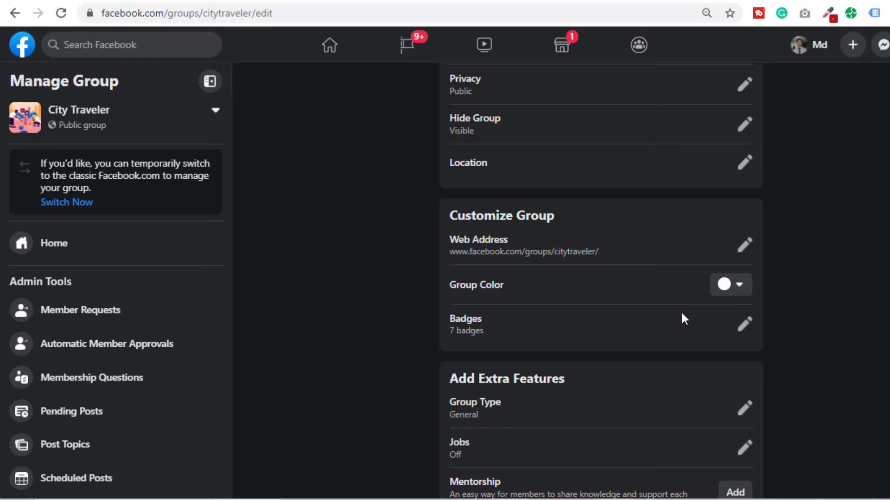
Step: Set the group color to the darker, muted blue and save it
left_click(731, 295)
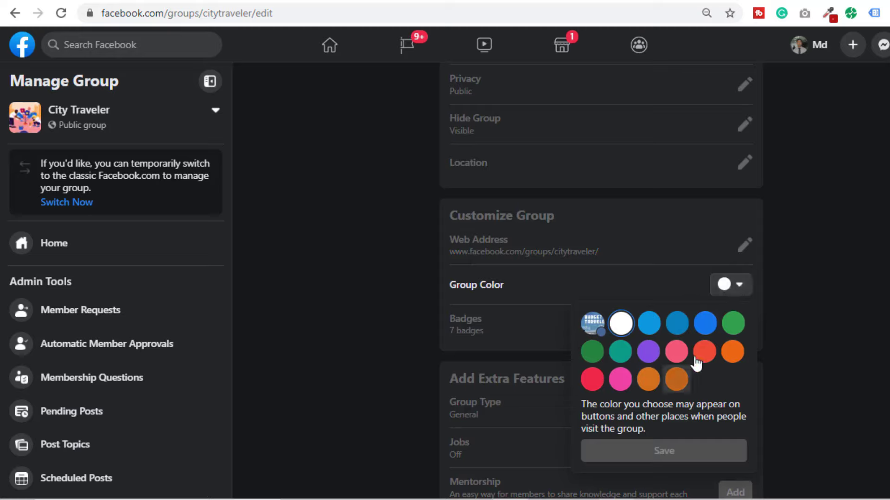
left_click(679, 324)
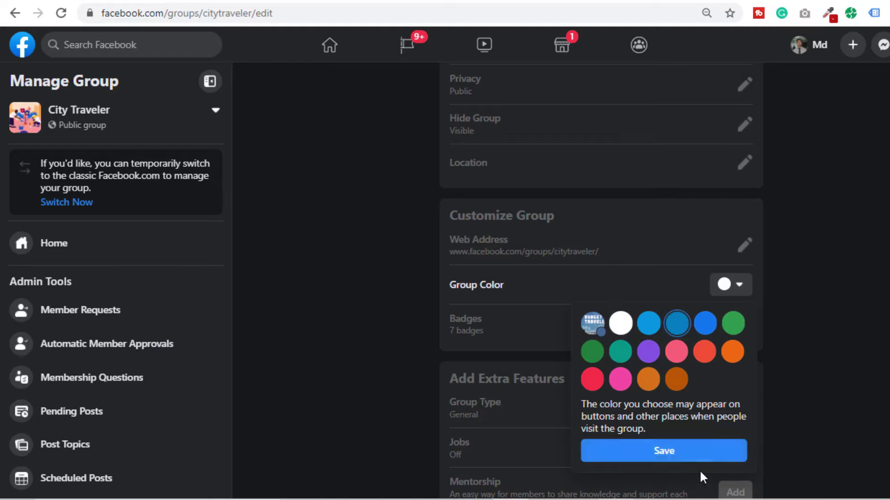
left_click(695, 451)
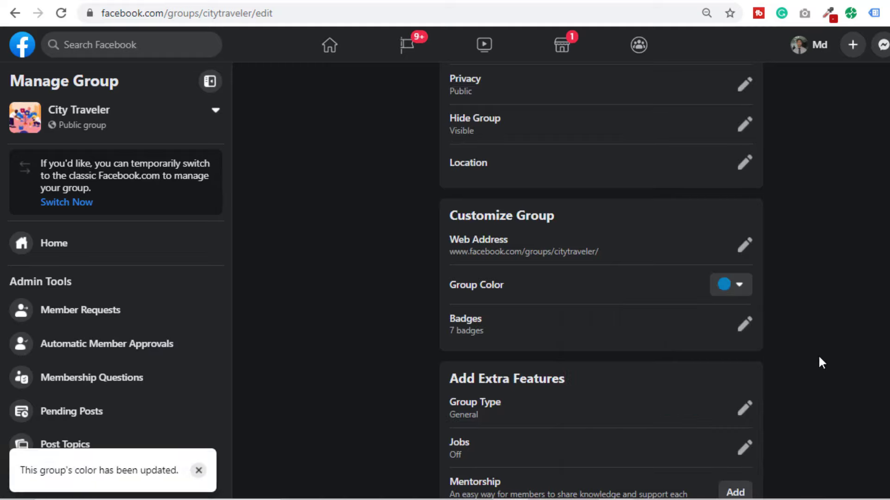
Step: Review the badges available for the group and close the badge settings without changing them
scroll(649, 305, "down", 3)
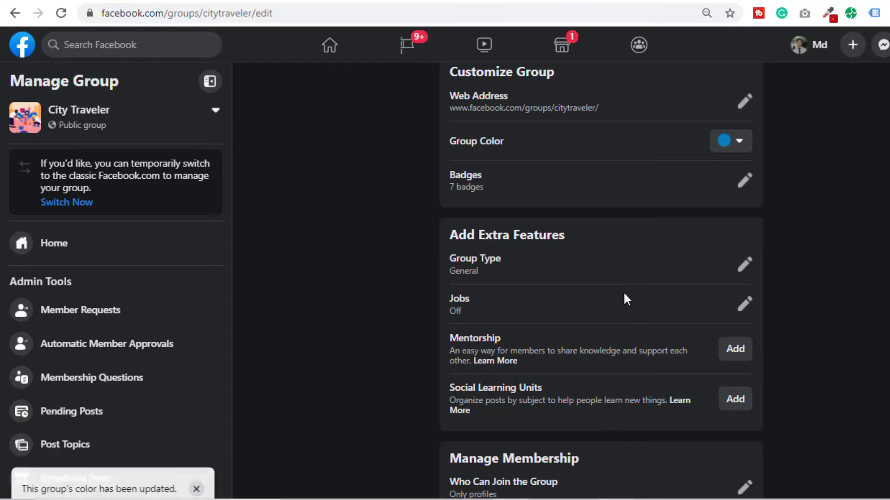
left_click(737, 187)
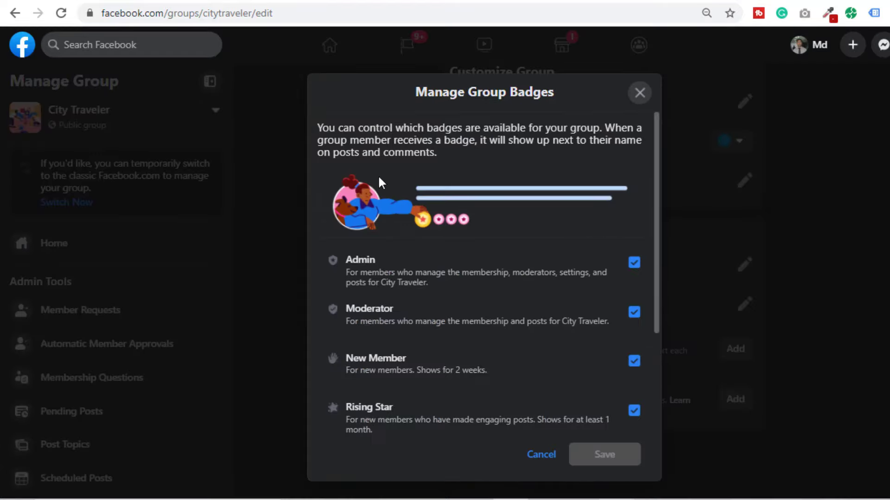
scroll(453, 229, "down", 4)
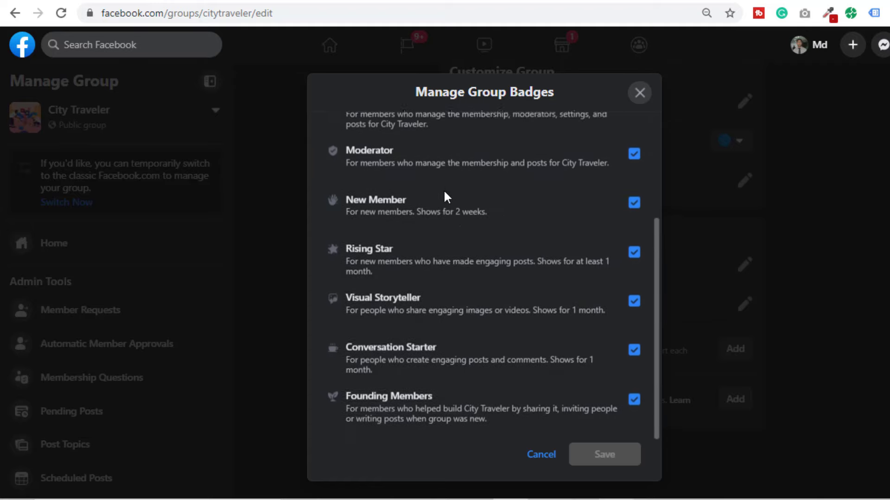
scroll(444, 199, "up", 4)
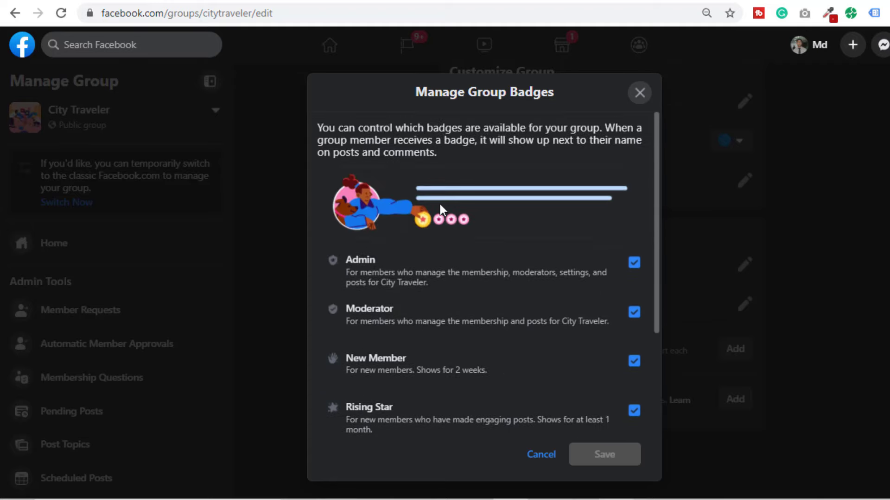
left_click(542, 455)
Step: Allow both profiles and Pages to ask to join the group and save the membership setting
scroll(710, 407, "down", 2)
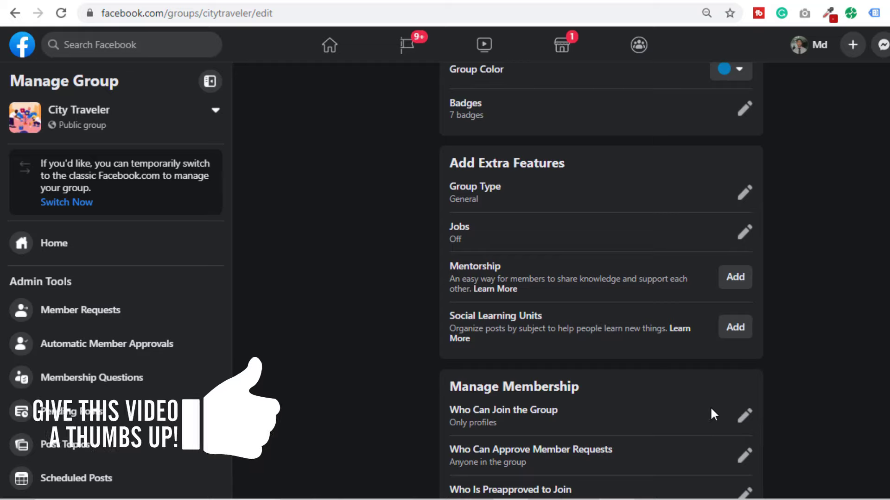
scroll(709, 400, "down", 2)
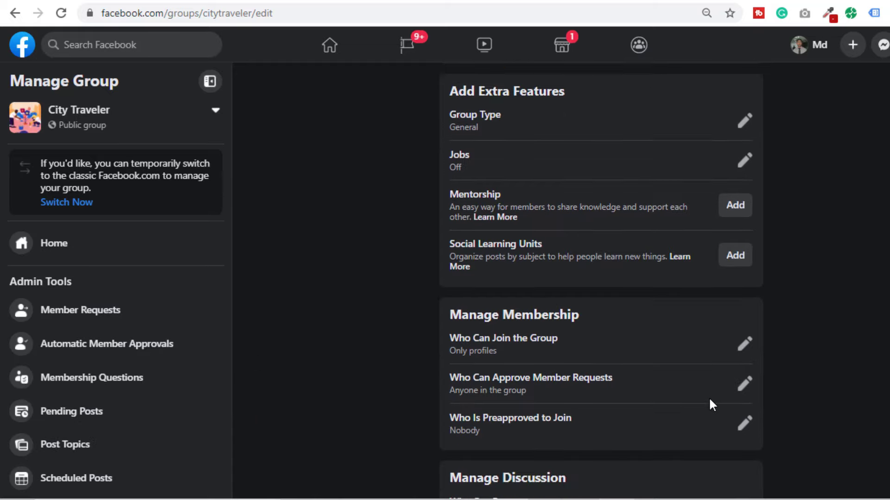
scroll(709, 400, "down", 4)
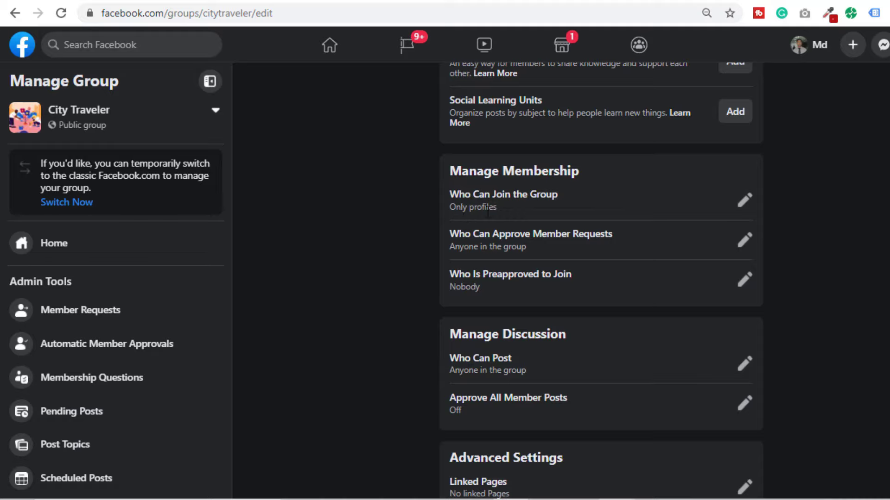
left_click(744, 201)
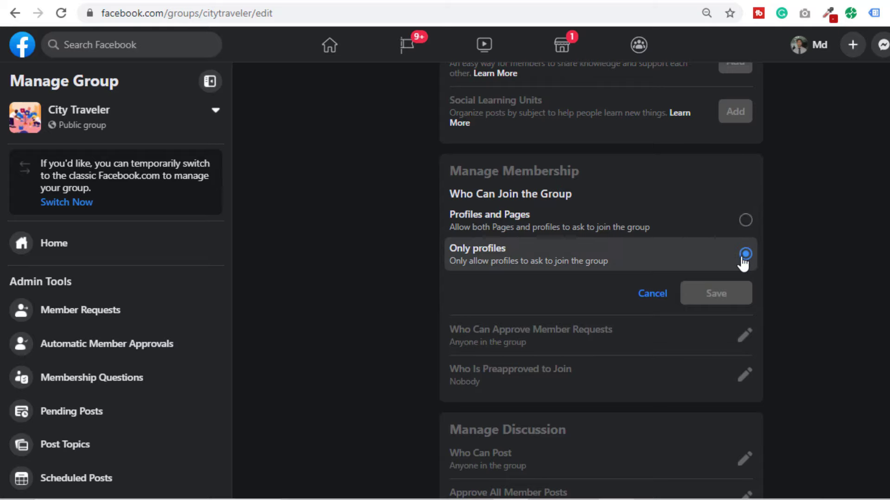
left_click(744, 222)
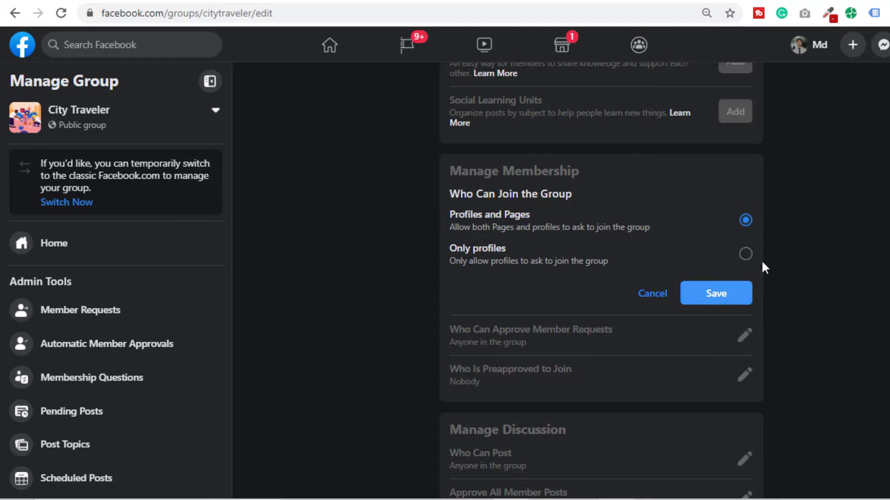
left_click(718, 299)
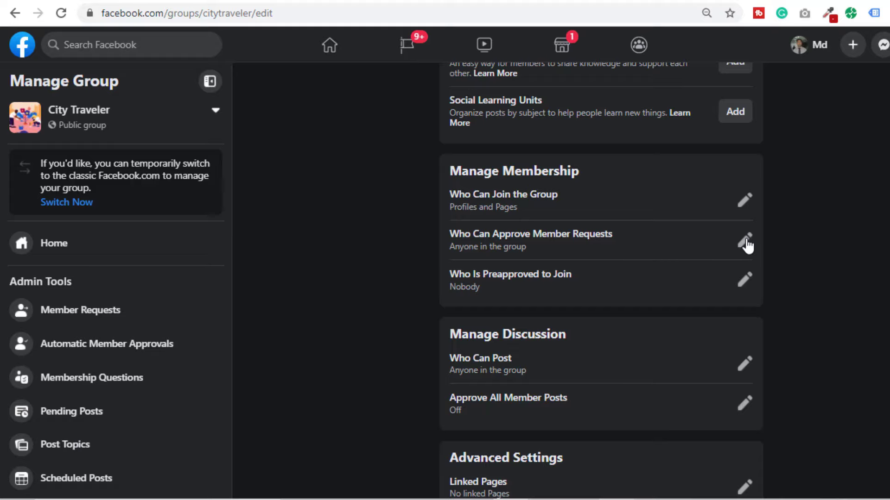
scroll(677, 292, "down", 2)
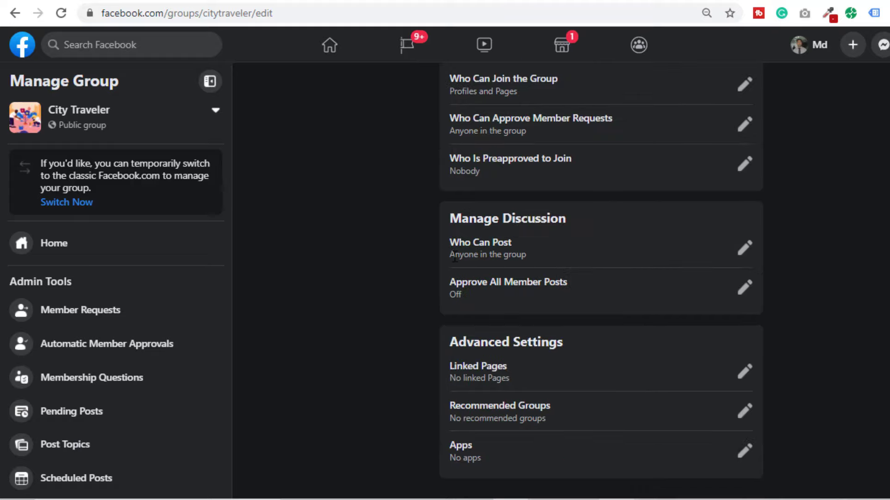
left_click_drag(454, 258, 541, 259)
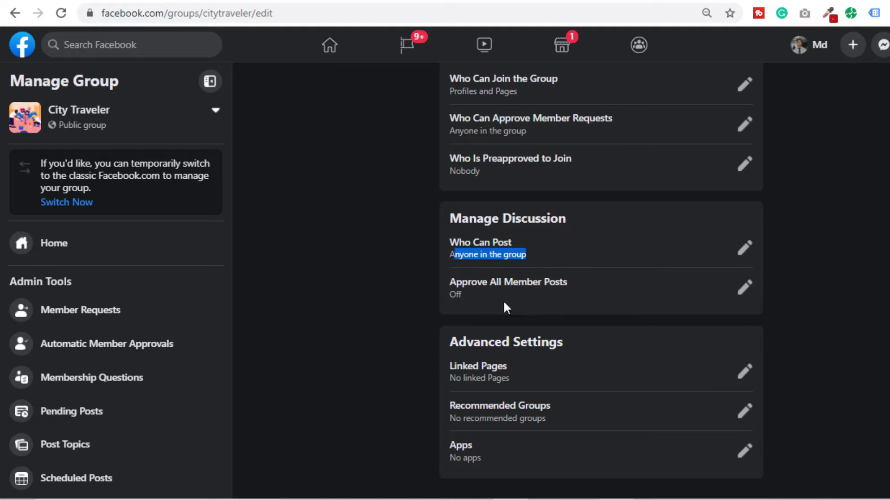
left_click(743, 290)
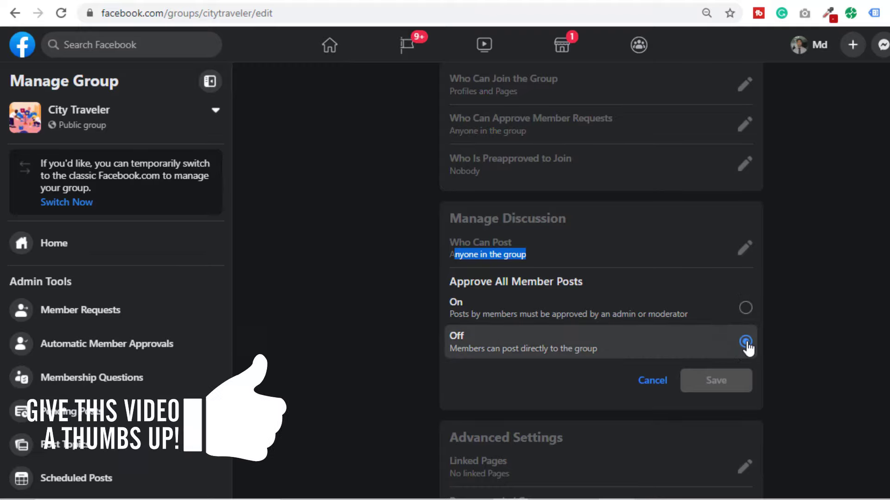
left_click(747, 311)
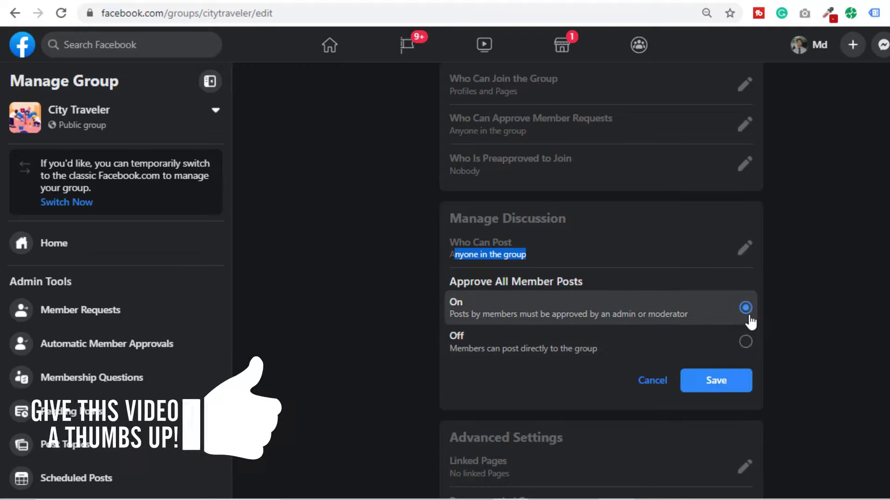
left_click(746, 342)
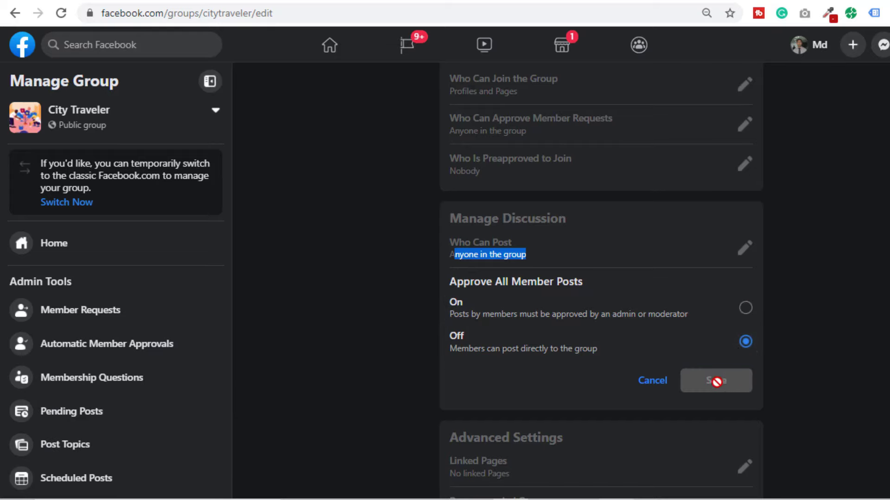
left_click(662, 383)
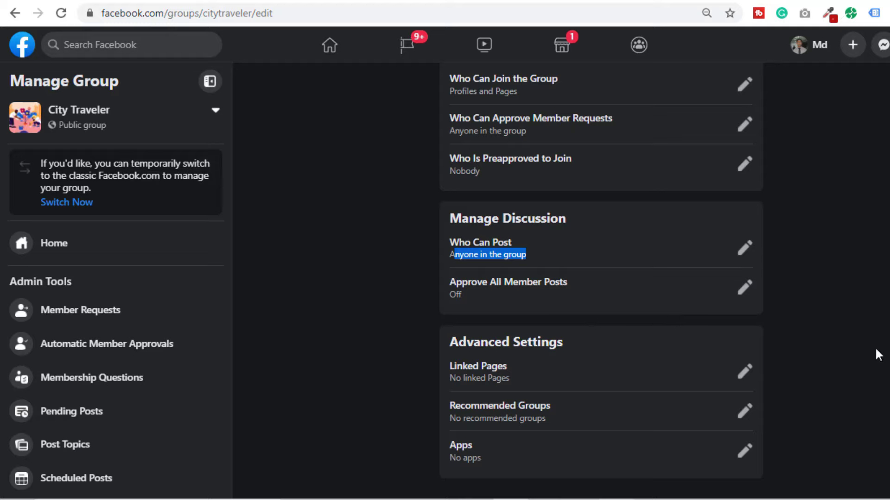
left_click(838, 347)
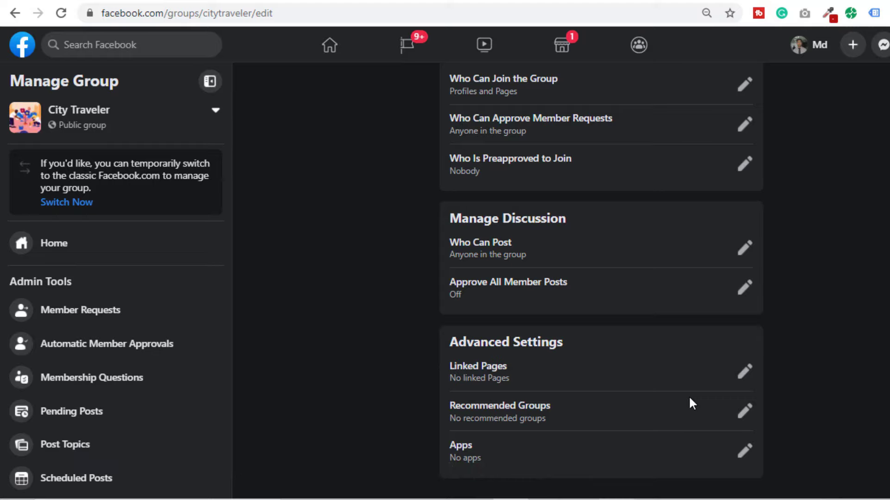
Step: Link the City Traveler Page to the group and confirm the link
left_click(744, 373)
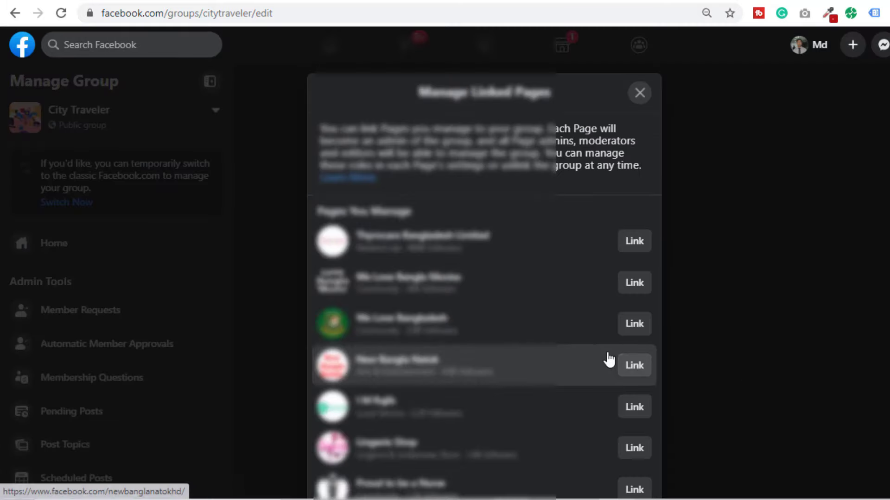
scroll(591, 366, "down", 10)
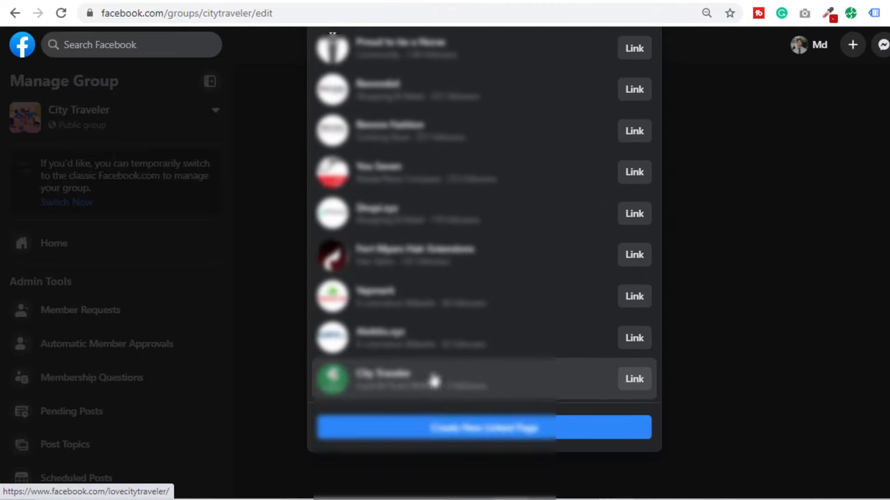
left_click(634, 379)
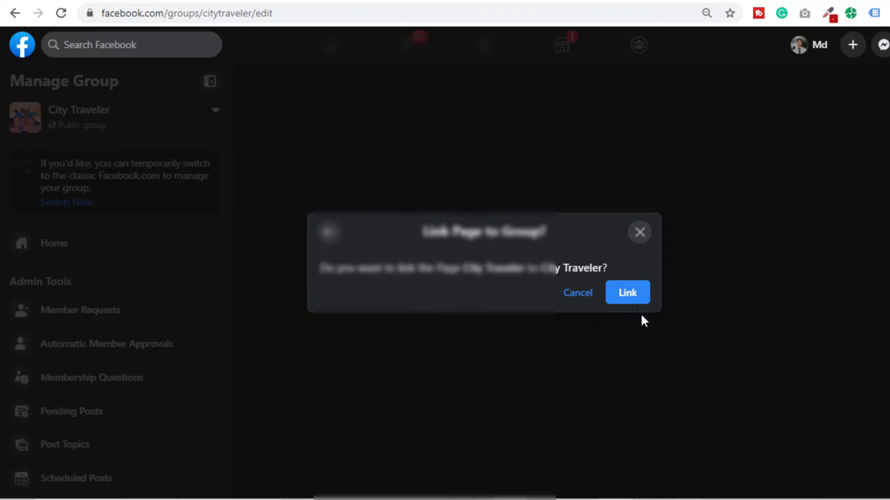
left_click(636, 303)
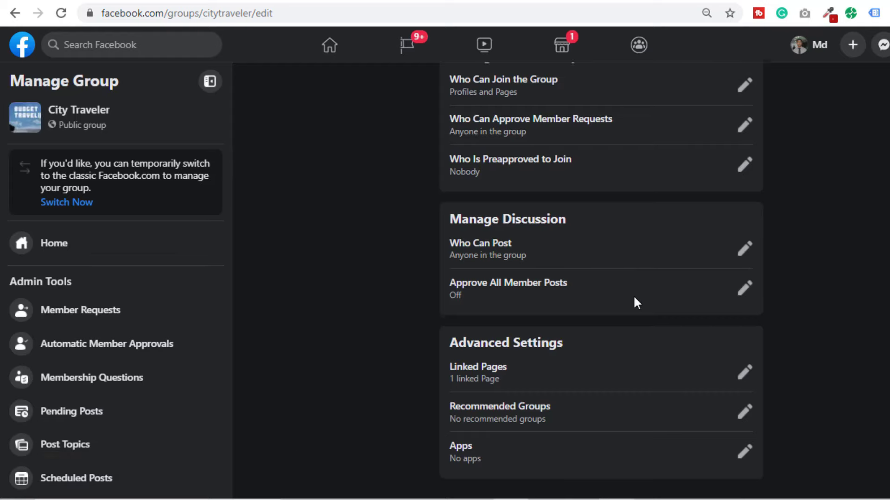
Step: Start a membership question asking "Why you want to Join this group?" and keep its answer type as Checkboxes
scroll(634, 299, "up", 14)
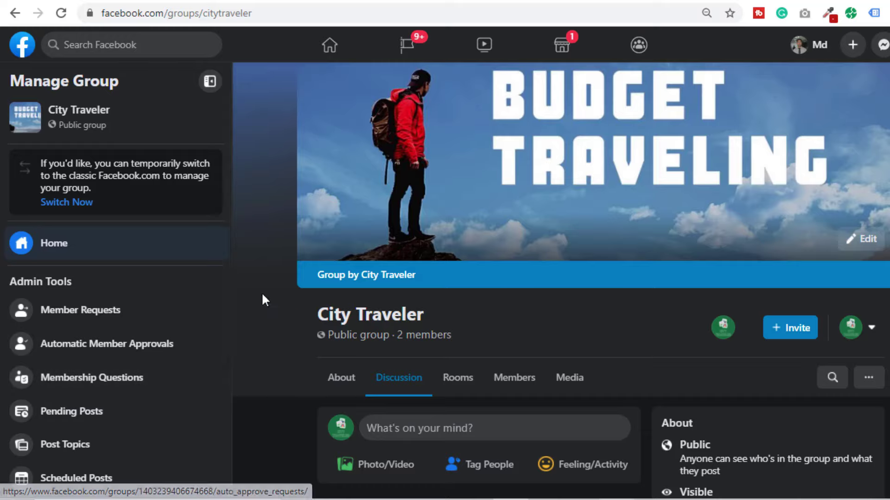
left_click(75, 389)
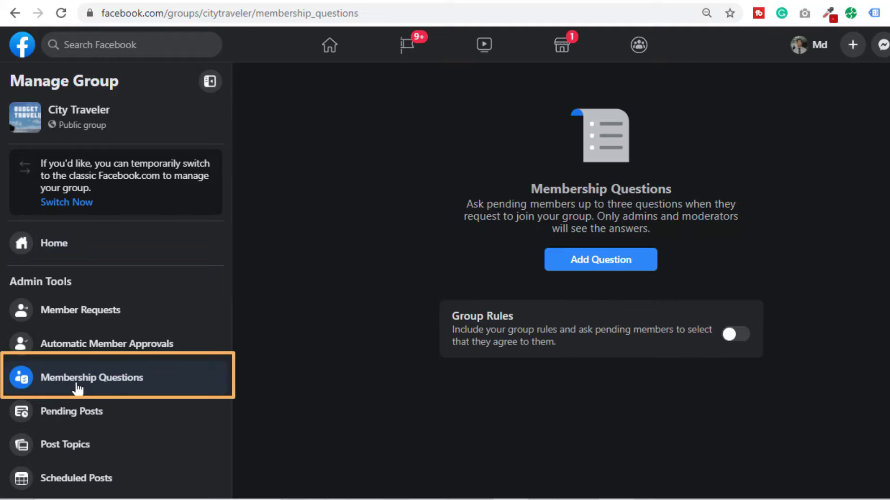
left_click(607, 271)
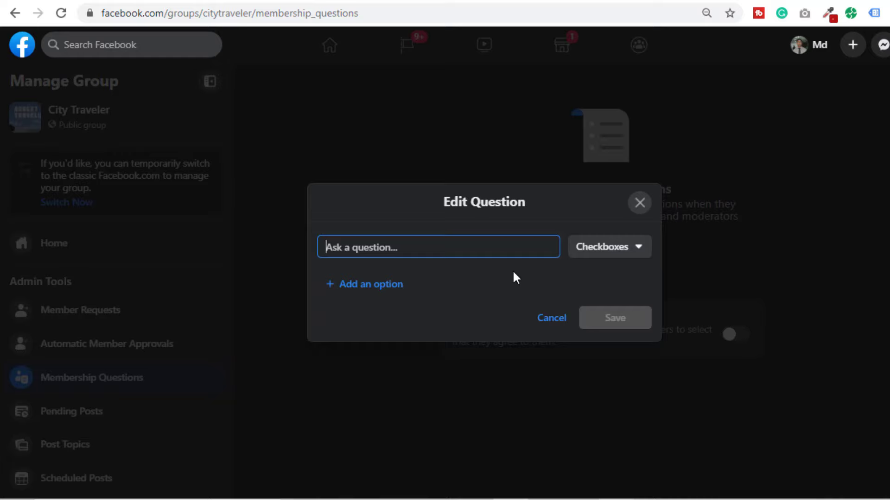
type("Why you want to Join this group?")
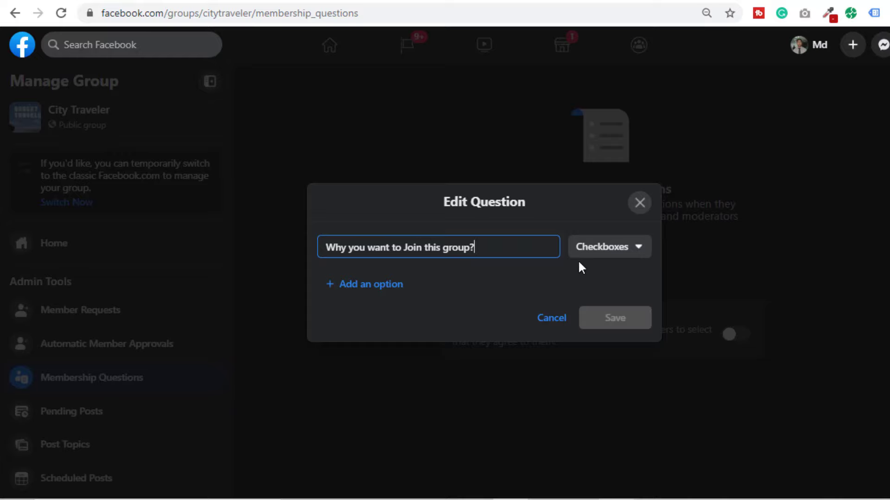
left_click(602, 252)
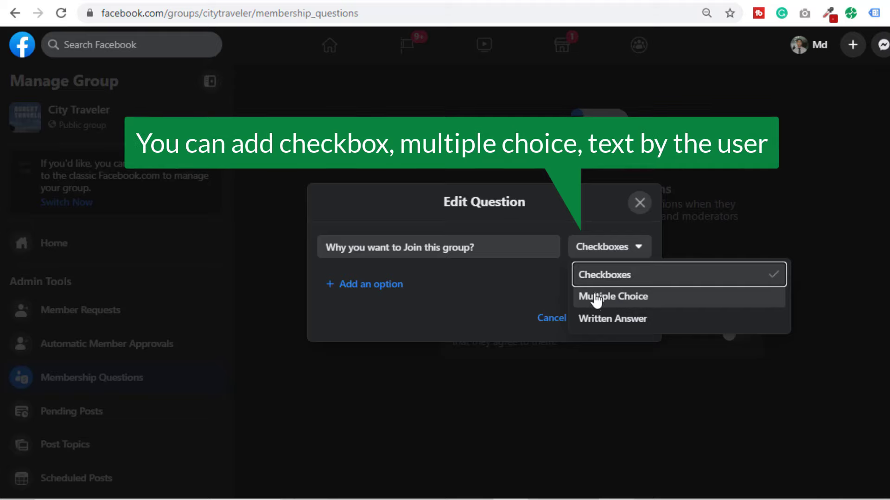
left_click(530, 273)
Step: Add the answer options "I love travelling" and "I am a travel blogger" to the membership question and save it
left_click(359, 299)
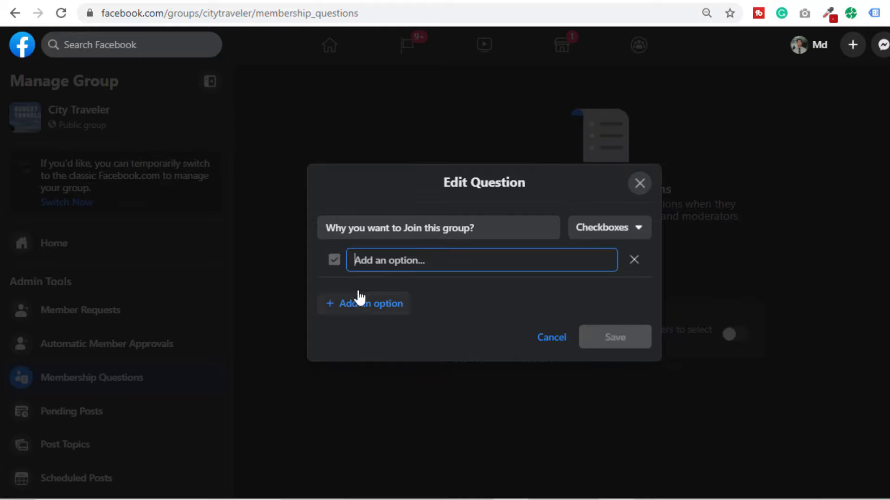
left_click(363, 304)
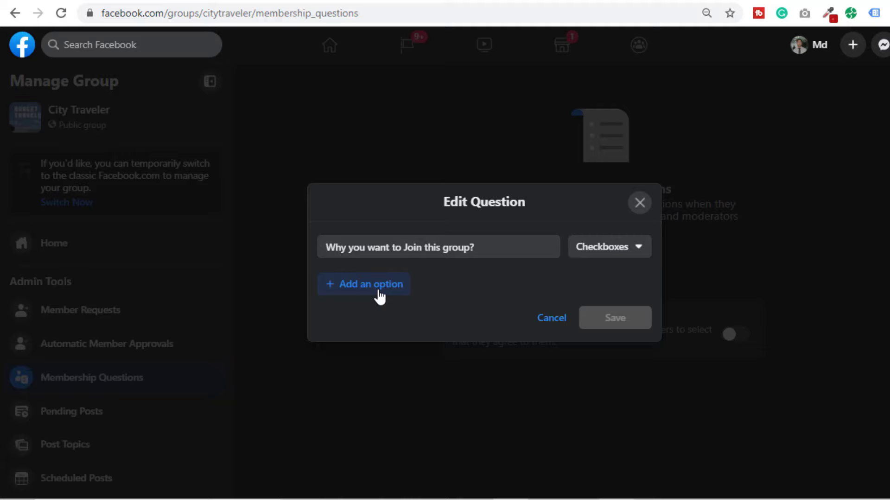
left_click(376, 286)
type("I love travelling")
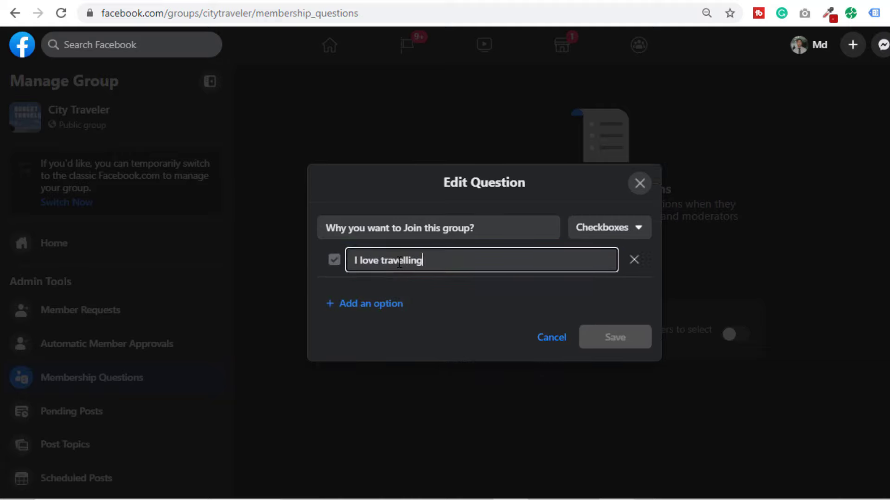
left_click(388, 306)
type("I am a travel blogger")
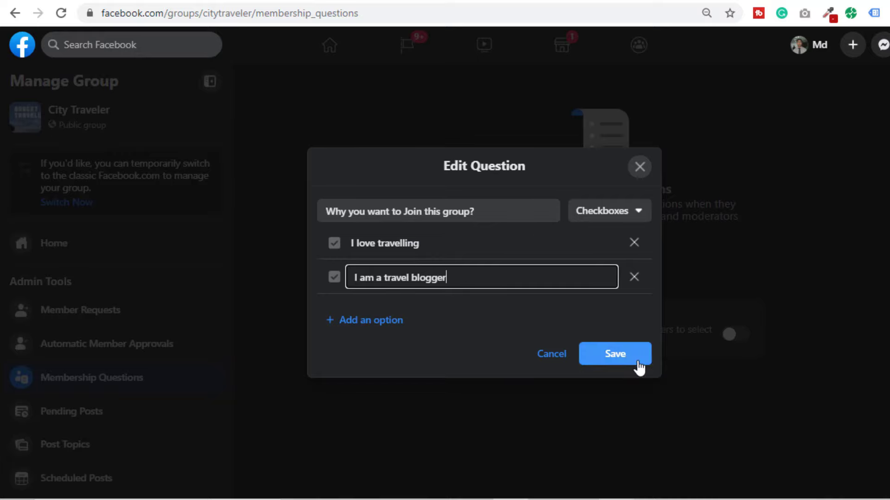
left_click(600, 353)
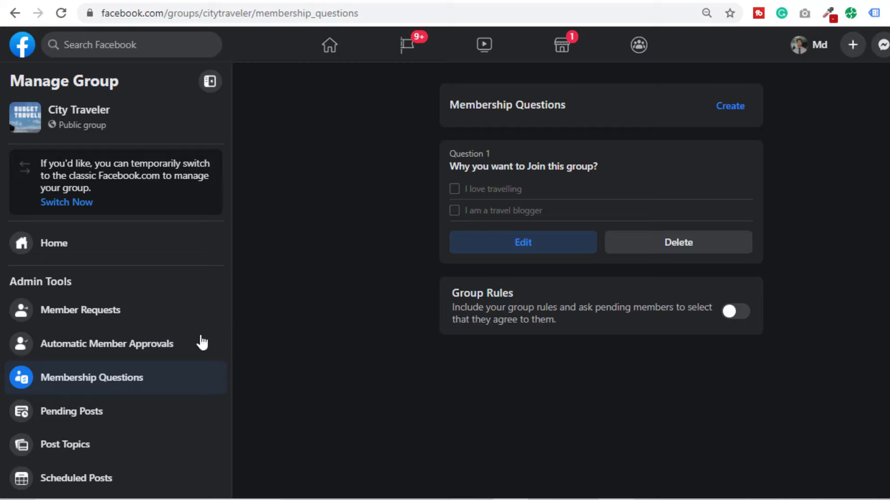
Step: Set up automatic member approvals requiring that all membership questions are completed, and confirm the requirement
scroll(185, 342, "down", 2)
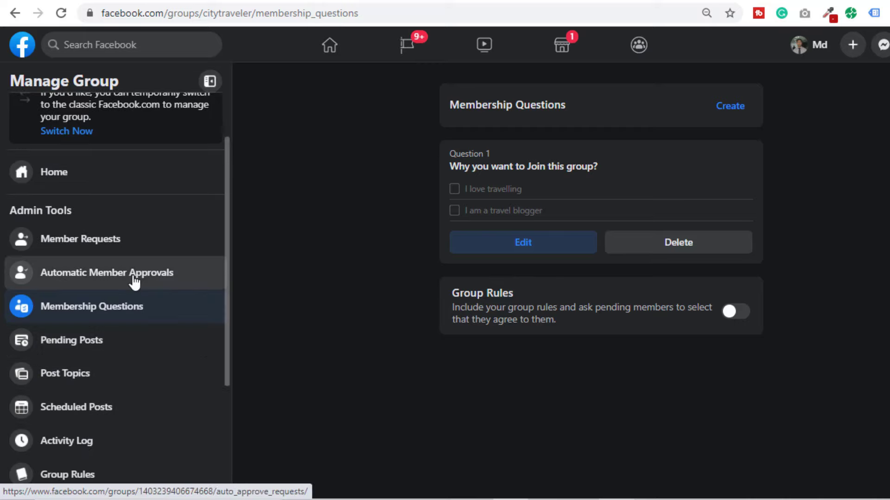
left_click(116, 280)
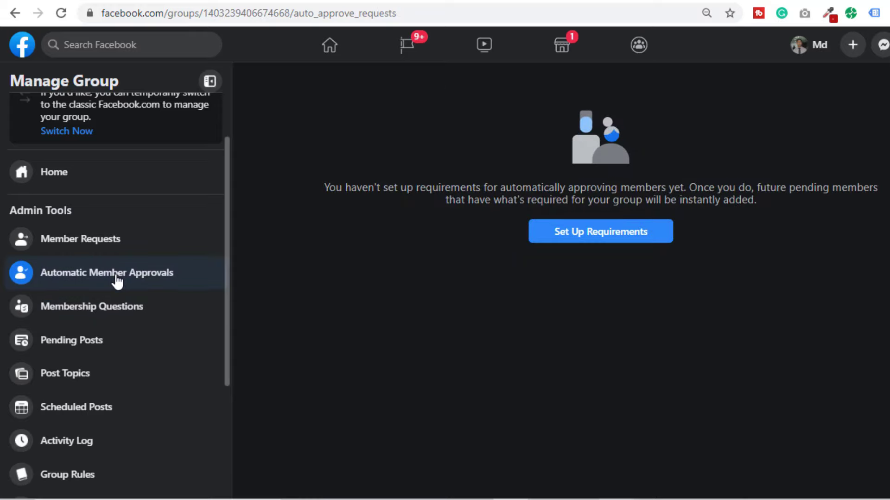
left_click(599, 237)
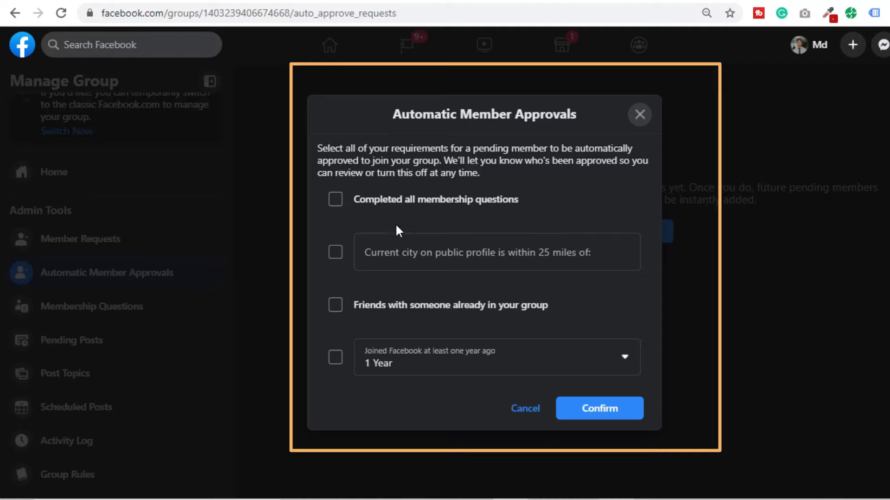
left_click(584, 417)
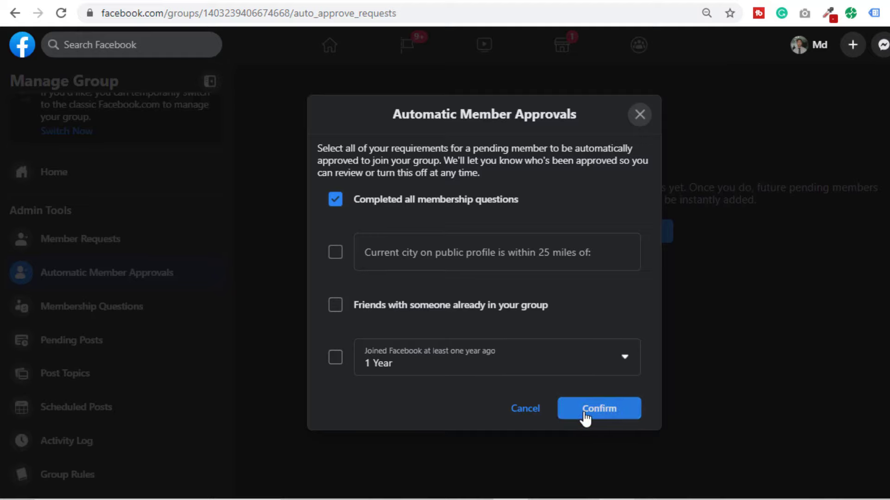
left_click(586, 414)
left_click(617, 313)
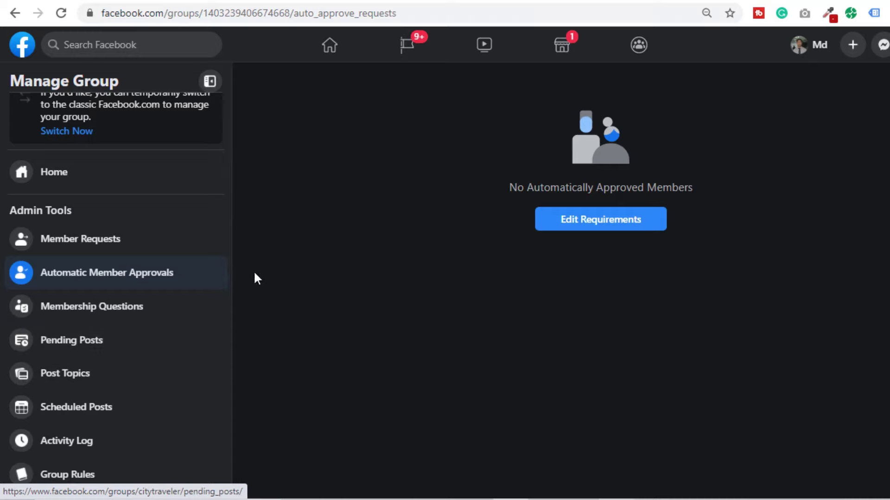
Step: Review the group's pending posts and post topics, and look at the topic creation form without creating a topic
left_click(81, 344)
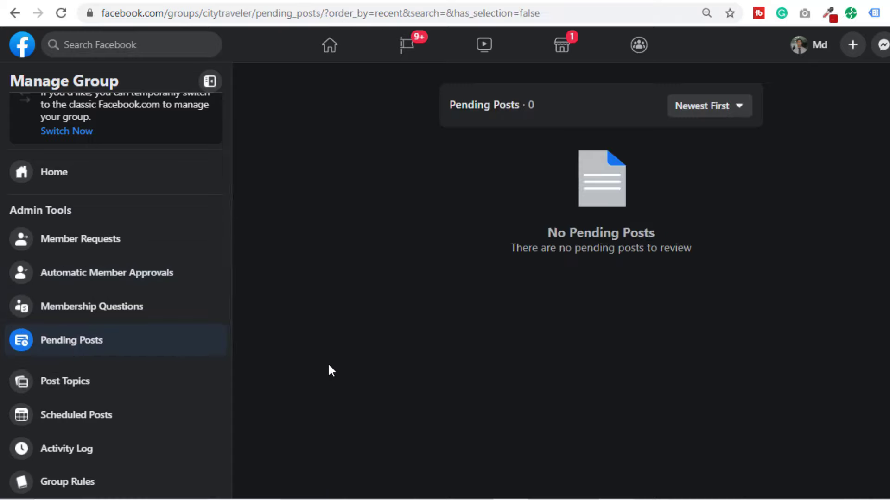
scroll(65, 394, "down", 3)
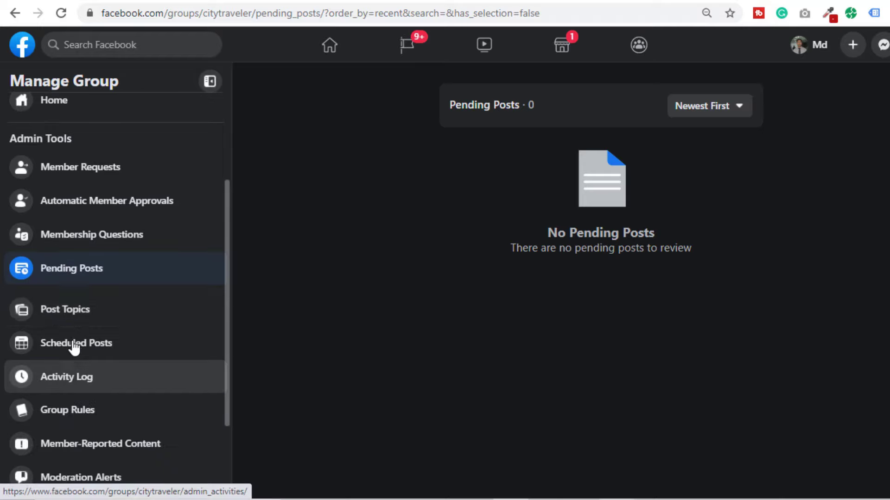
left_click(69, 320)
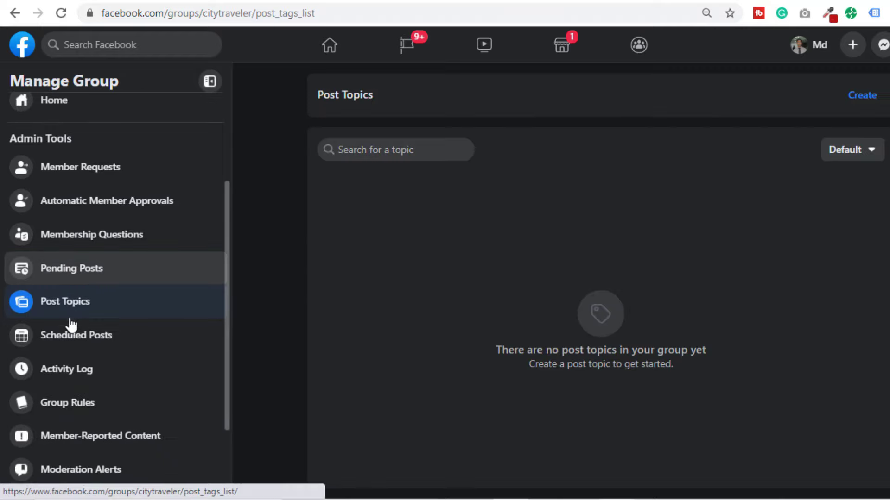
left_click(863, 97)
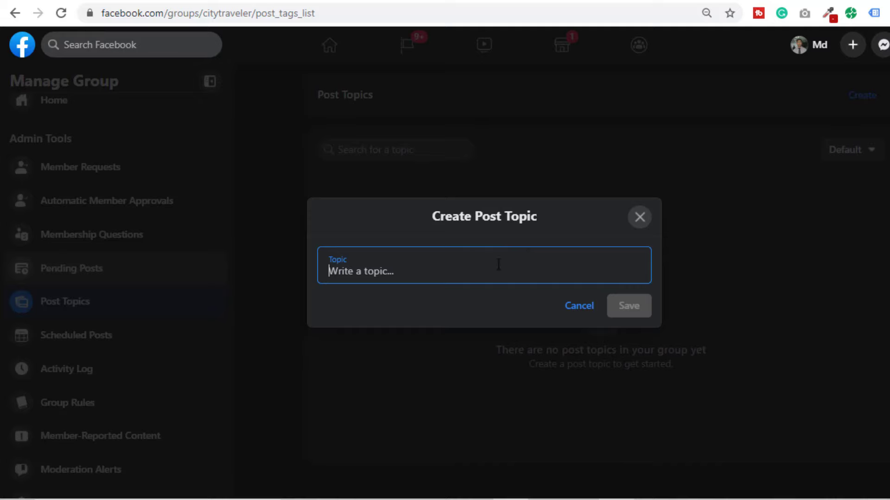
left_click(644, 218)
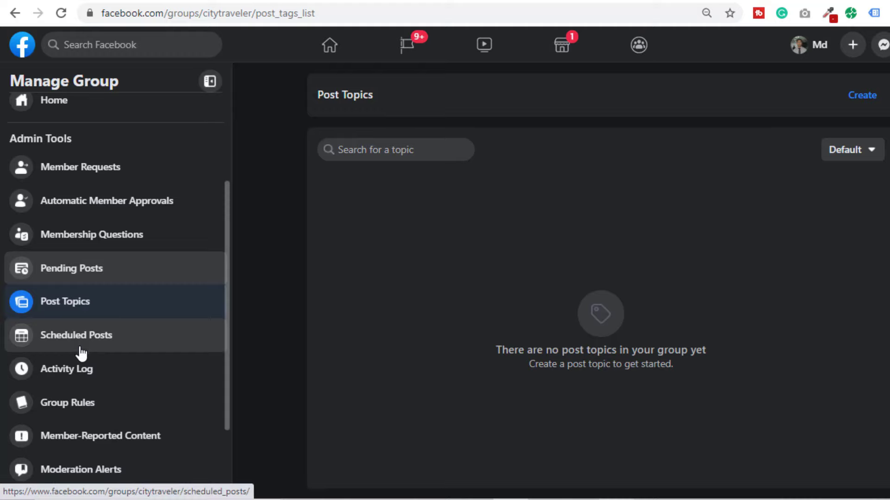
scroll(86, 378, "down", 3)
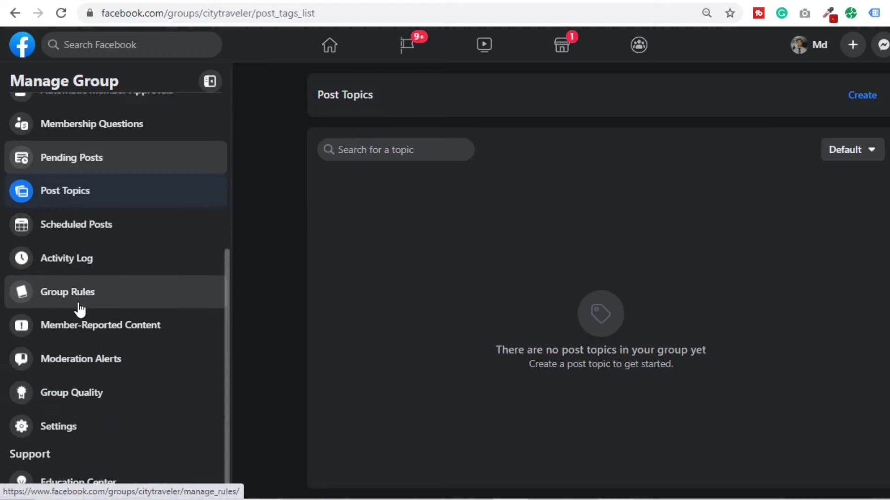